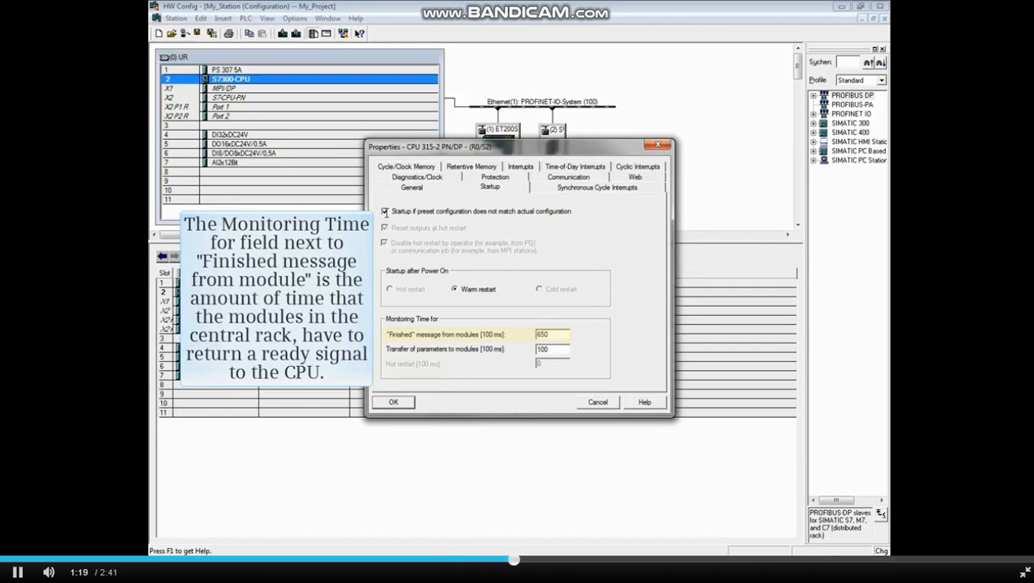
Replace the 650 'Finished' message monitoring time with 500 on the Startup tab.
double_click(554, 334)
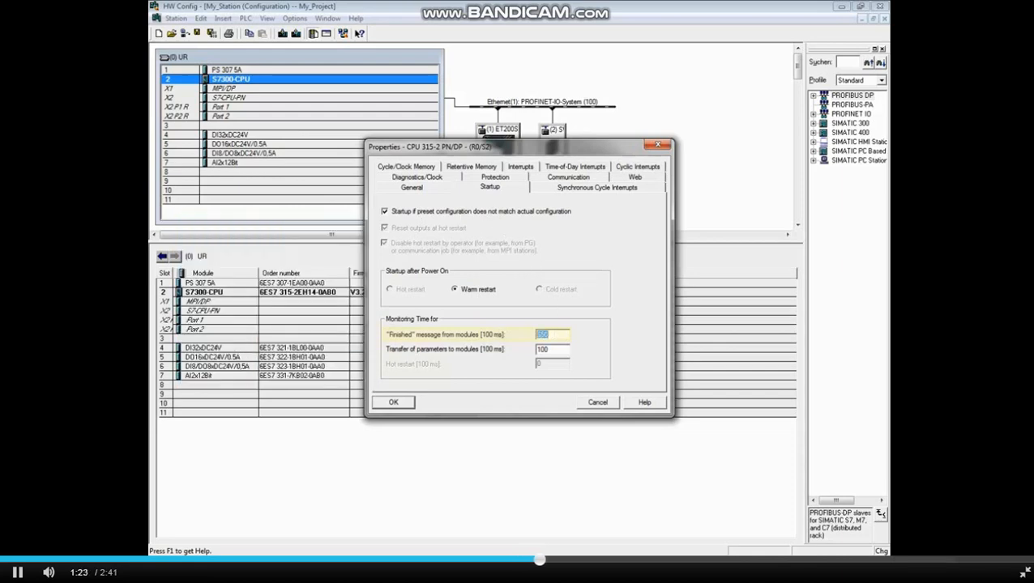
type("500")
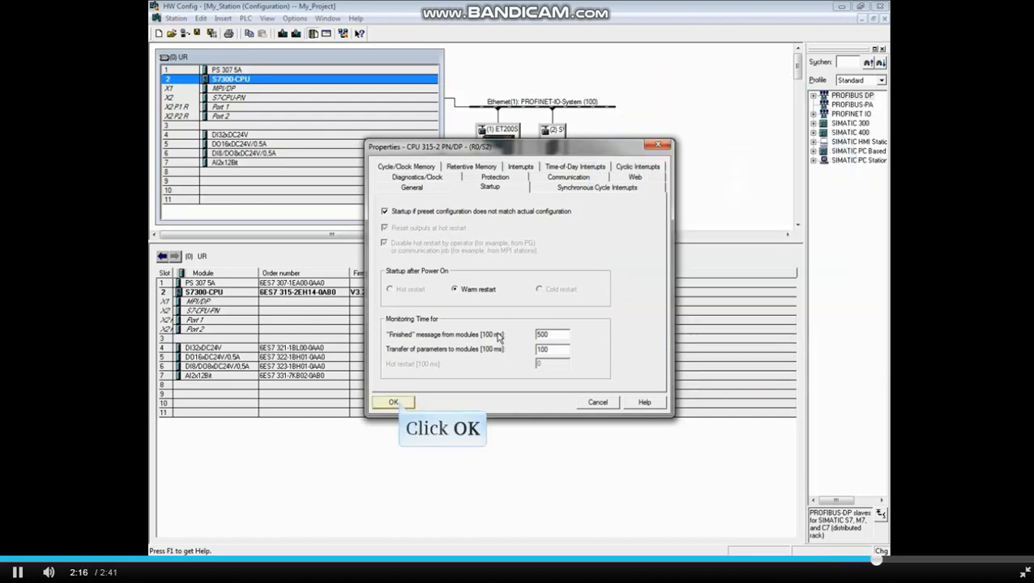
Confirm the startup settings with OK, returning to the station rack.
left_click(394, 402)
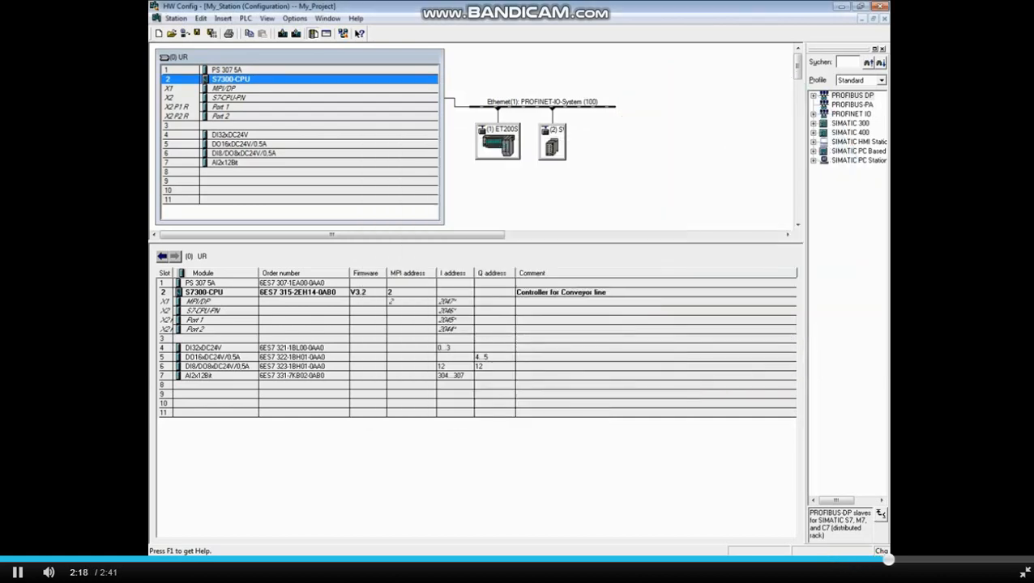